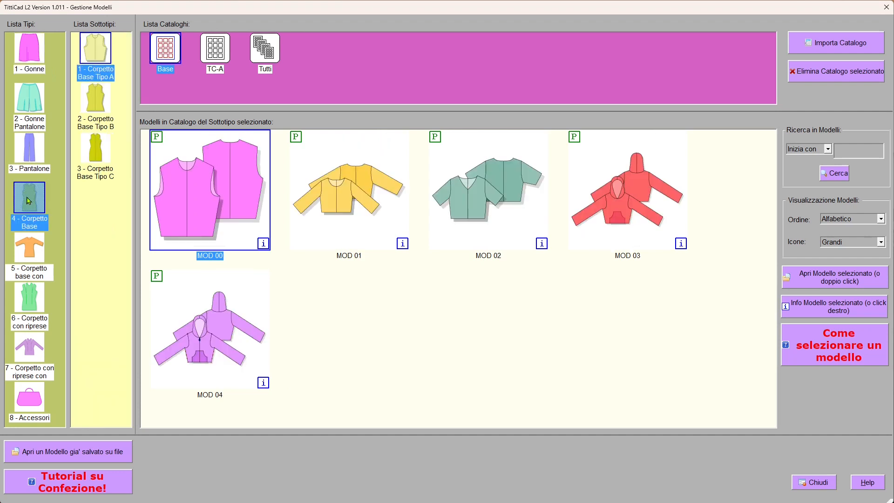
Open model MOD 06 from the Corpetto Base Tipo B subtype and bring up its part modification page
click(102, 105)
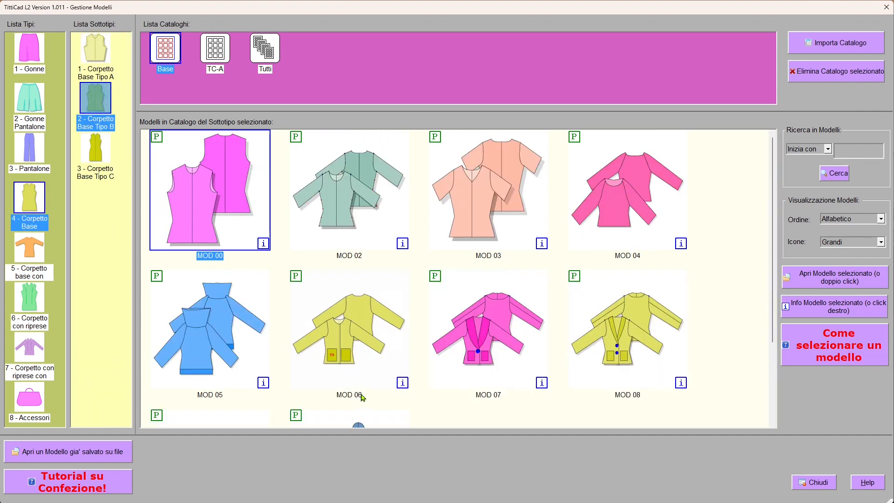
click(355, 327)
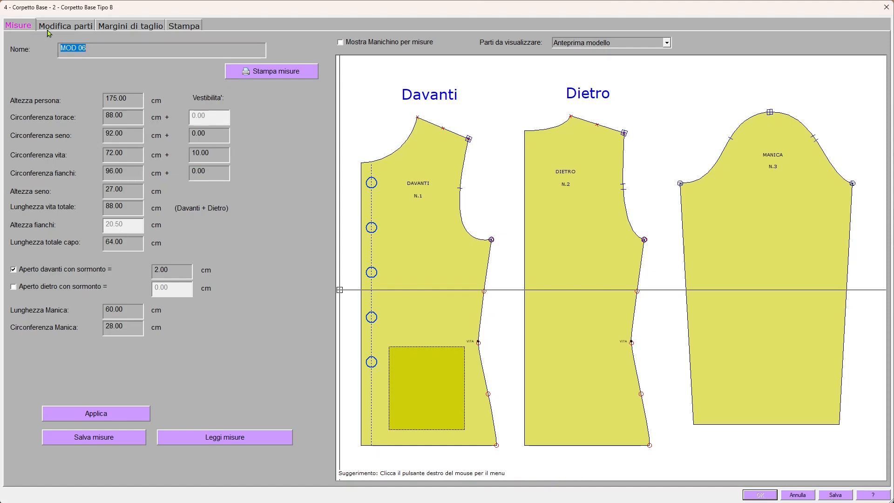
click(80, 30)
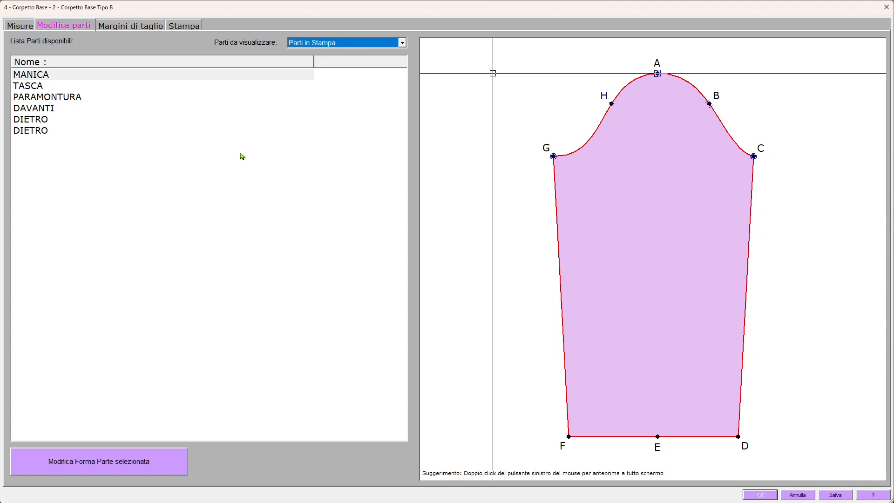
click(13, 27)
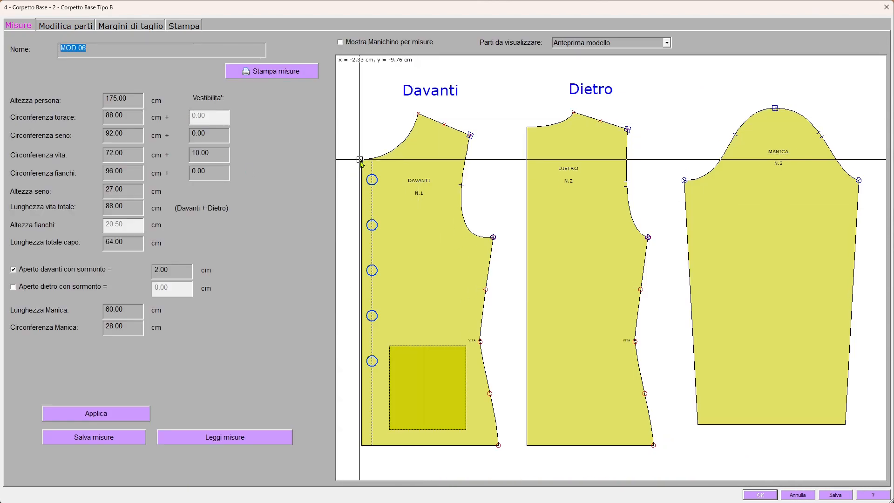
click(72, 27)
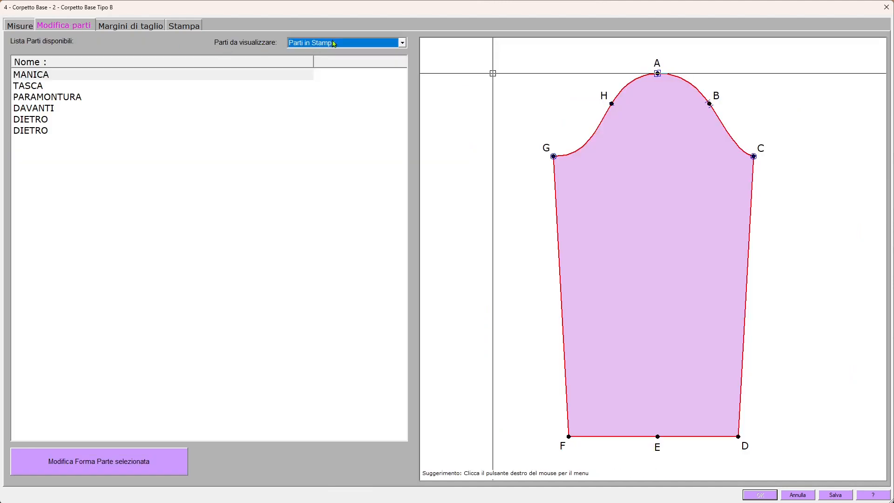
List the model's original base parts and review the DIETRO and DAVANTI pieces
click(402, 43)
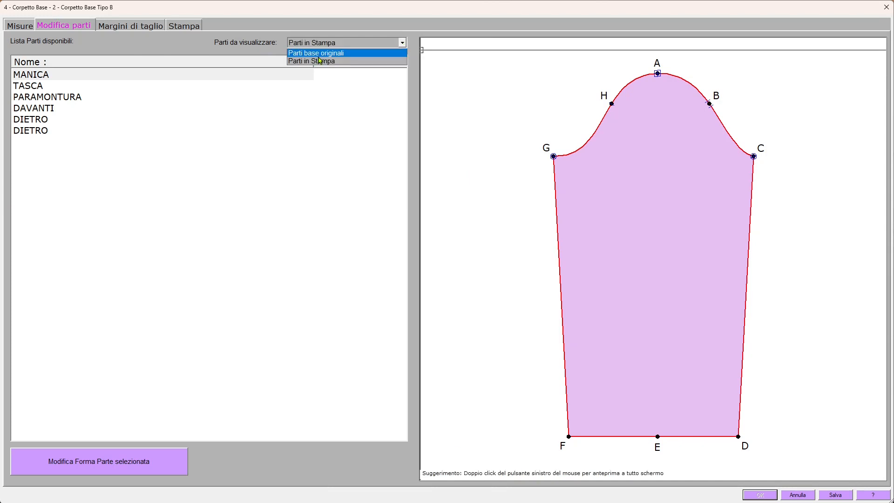
click(347, 54)
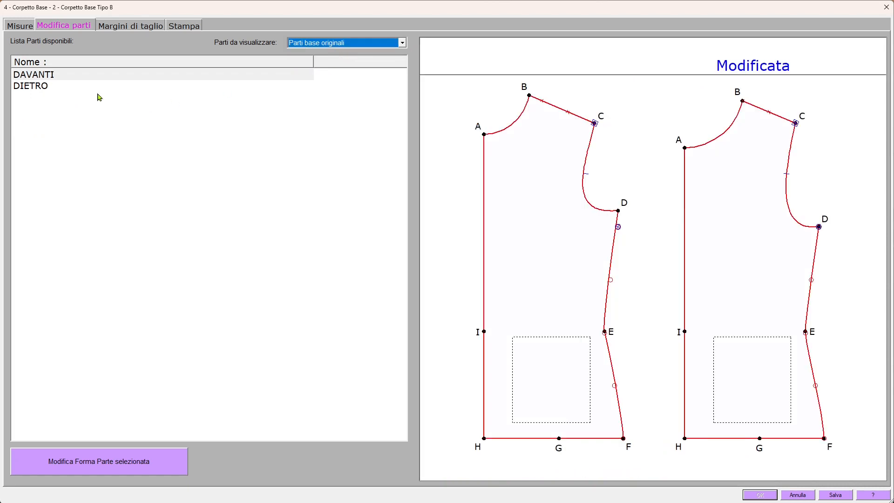
click(53, 77)
click(44, 93)
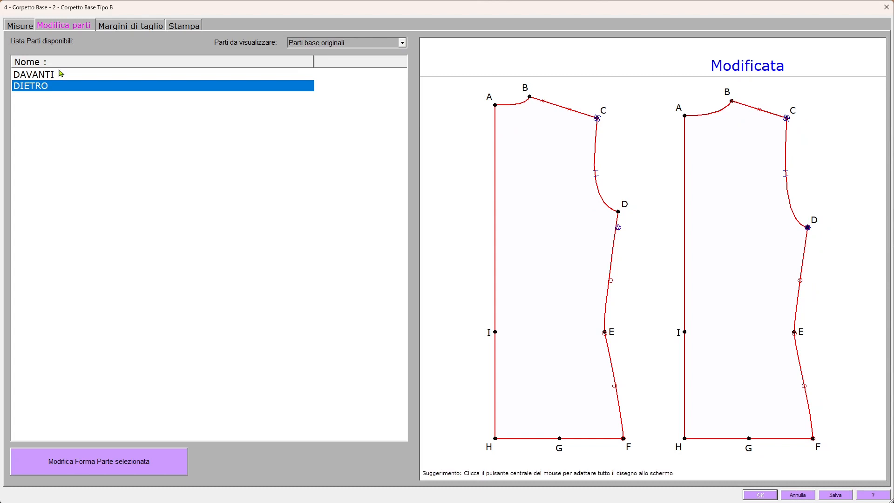
click(61, 75)
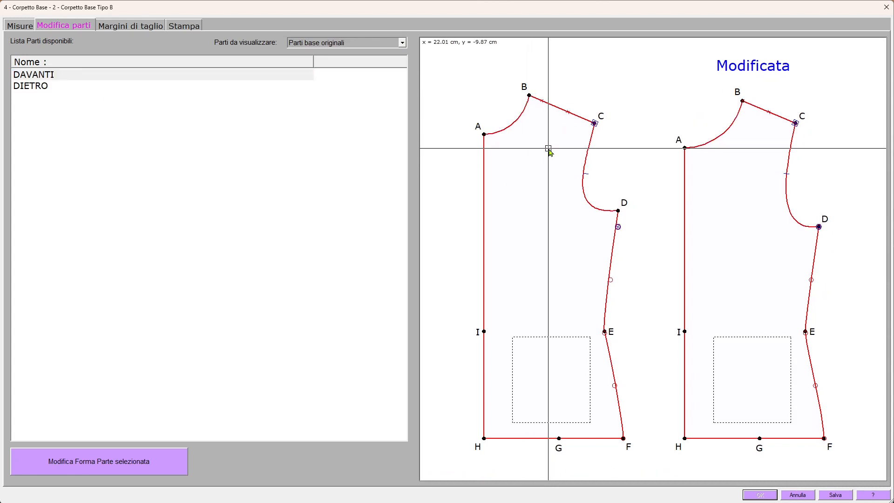
Open the DAVANTI base part for shape editing and hide its dimensions in the drawing
click(62, 78)
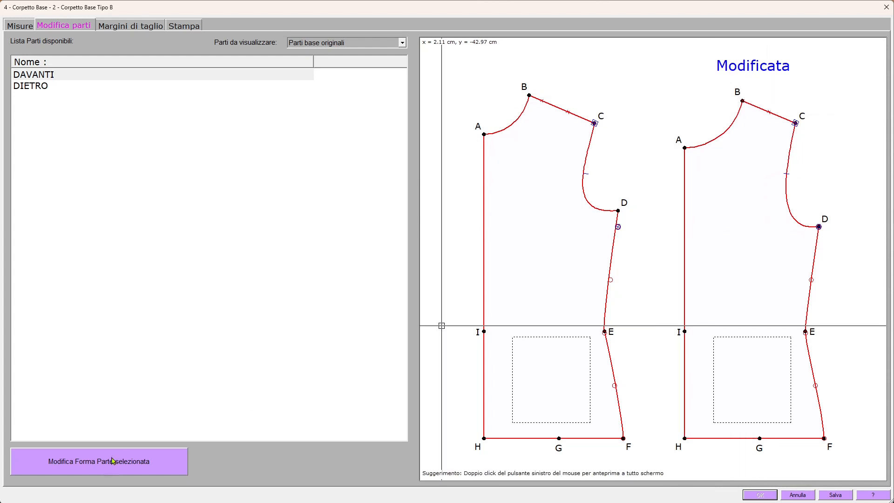
click(125, 466)
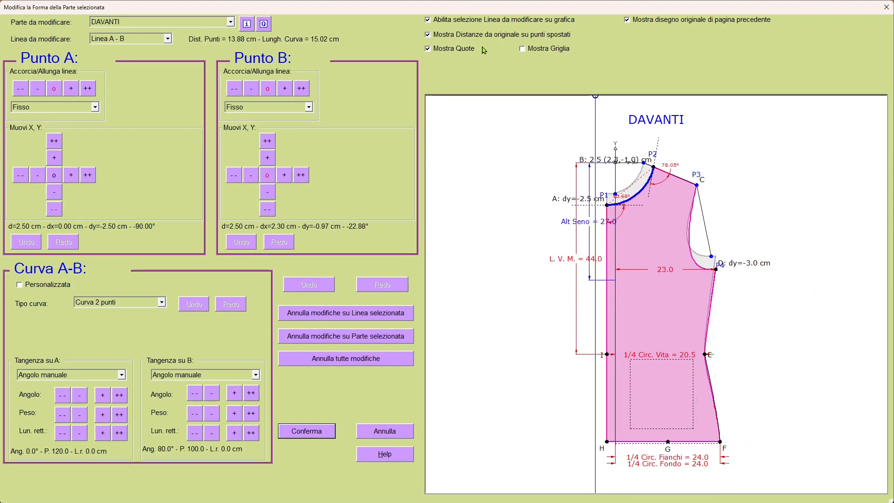
click(428, 48)
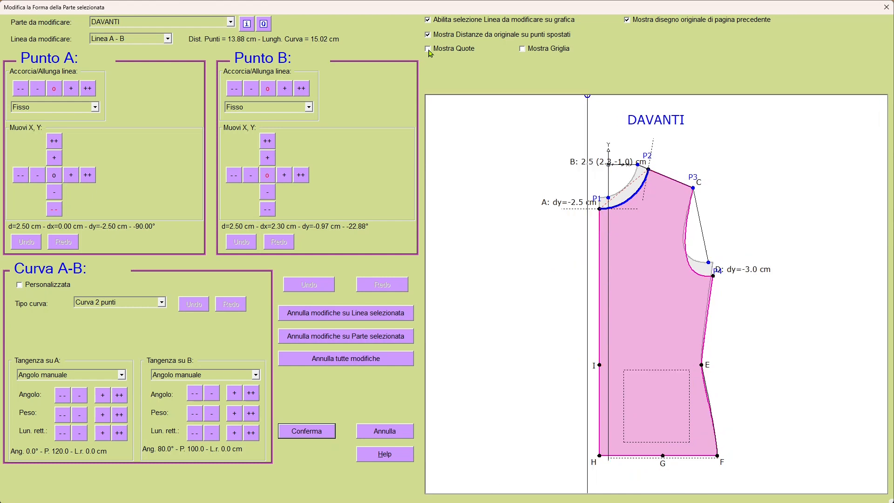
Lower neckline point A on line I-A of the DAVANTI part to dy = -9.5 cm and confirm the shape
scroll(704, 311, up, 3)
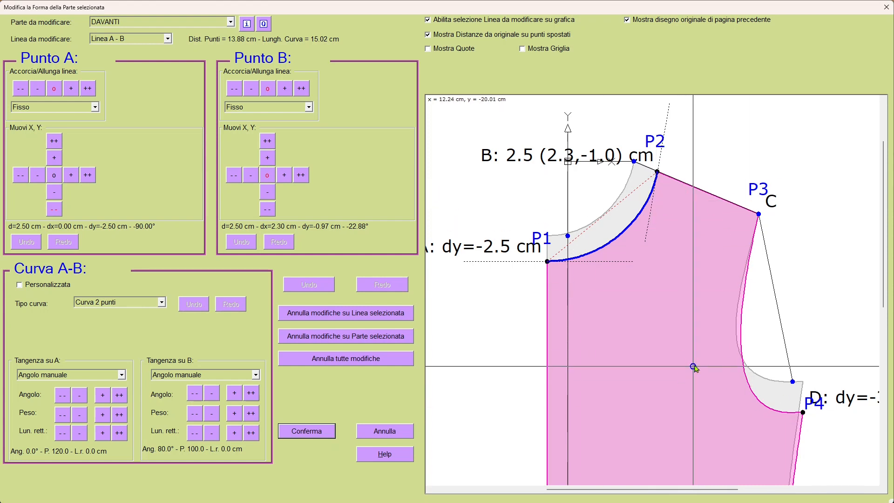
click(642, 364)
scroll(647, 370, down, 3)
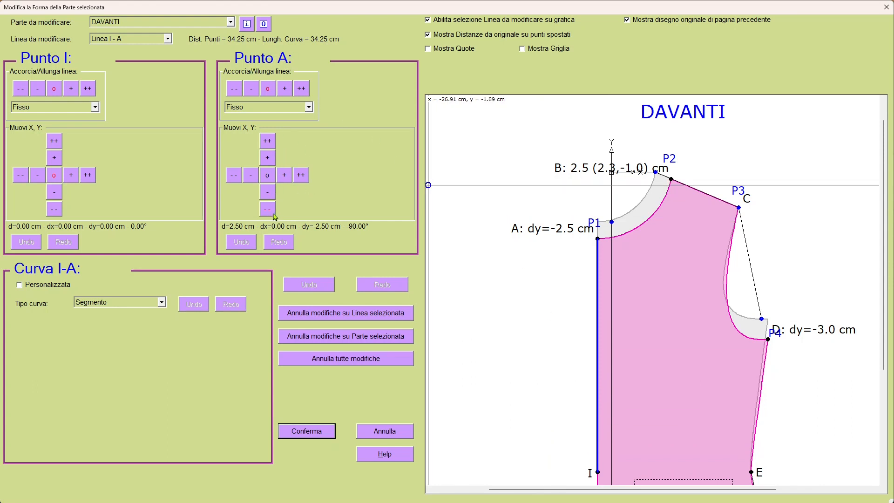
drag(270, 213, 270, 214)
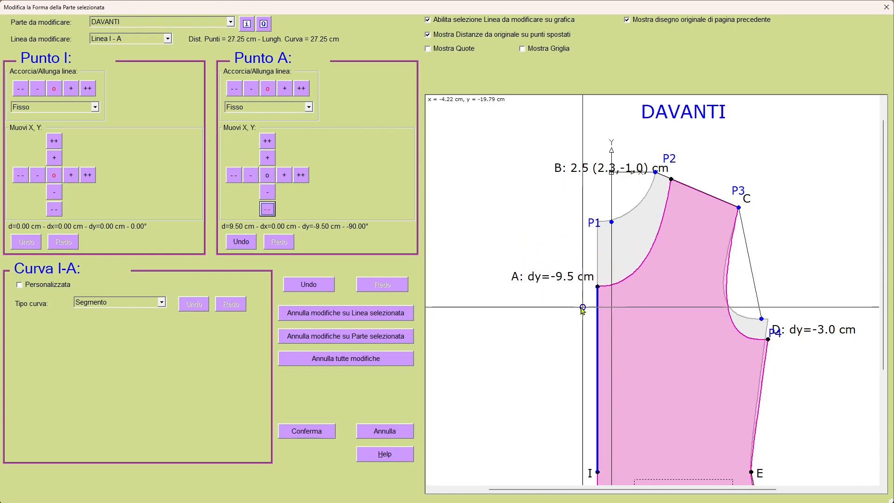
click(324, 433)
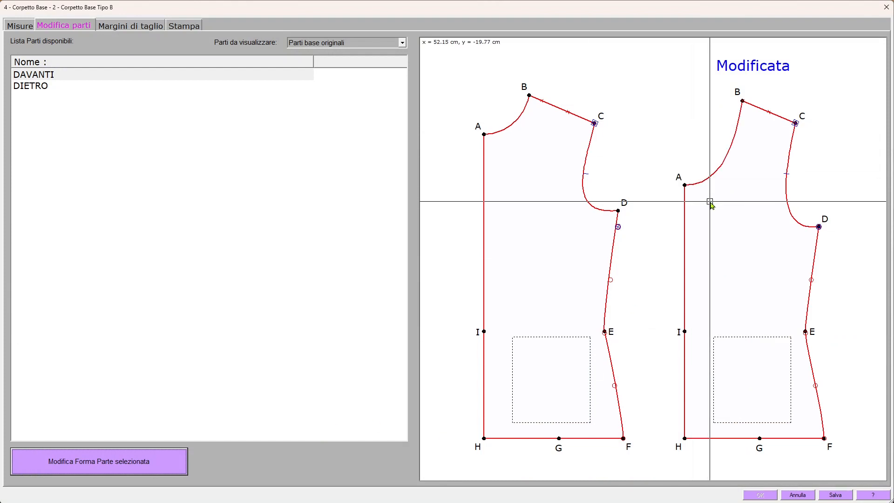
Display the parts for printing and check the neckline on the DAVANTI and PARAMONTURA pieces
click(403, 43)
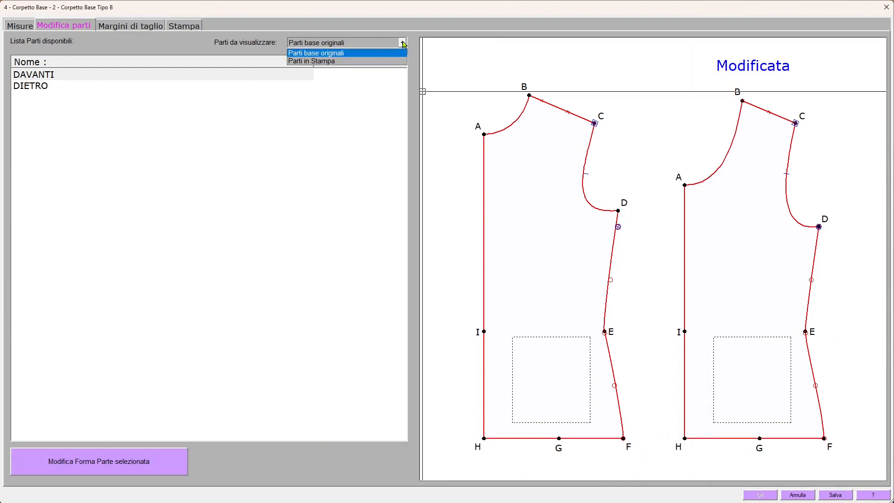
click(339, 61)
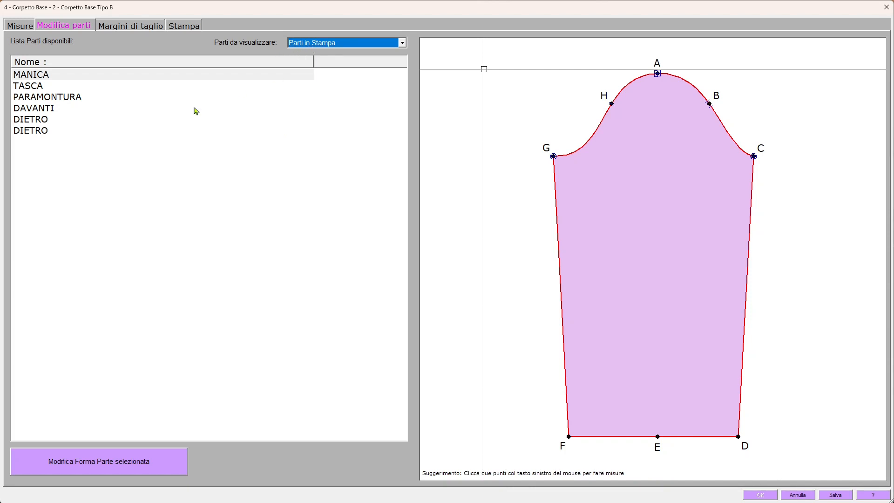
click(54, 113)
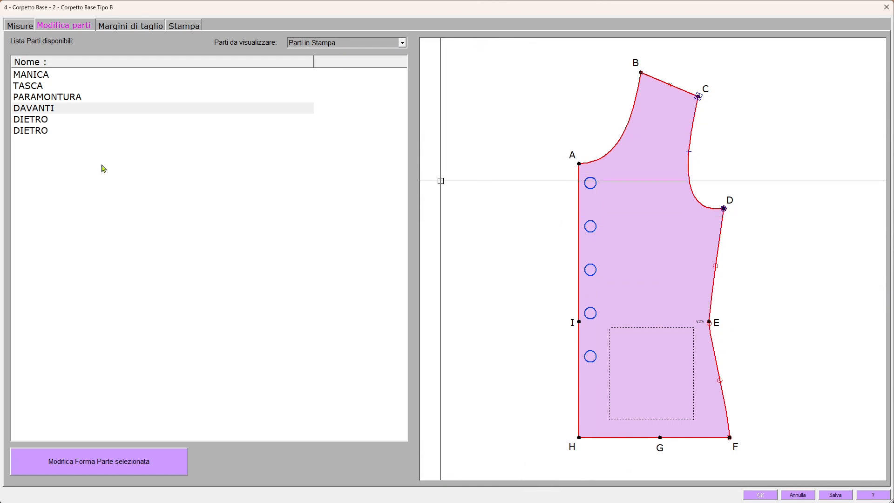
click(80, 99)
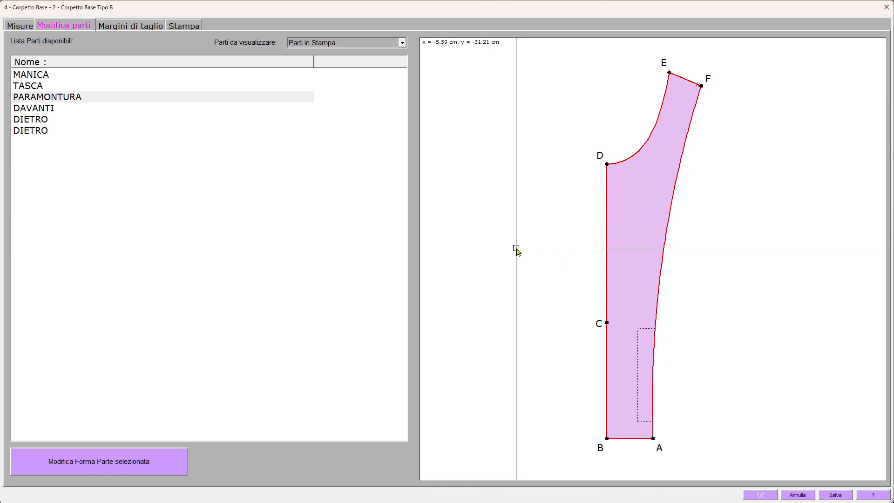
Close the model and open MOD 08 from Corpetto base con Manica Kimono, subtype Kimono Tipo B
click(886, 7)
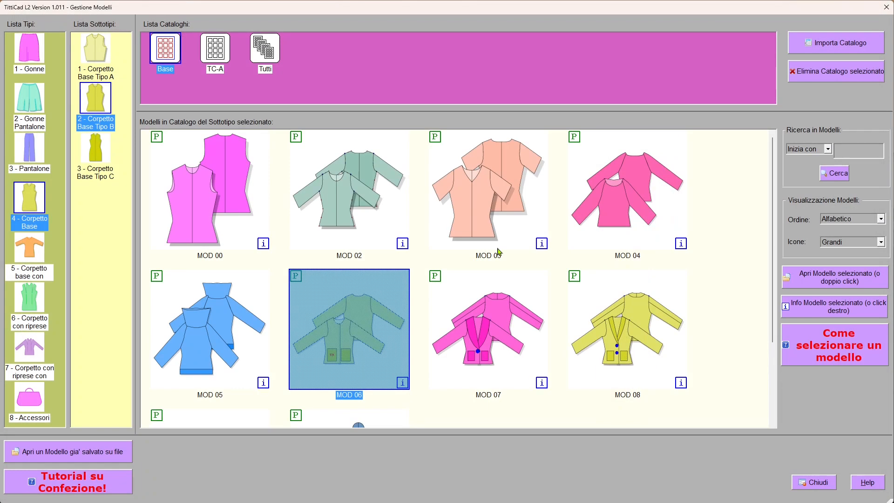
click(38, 252)
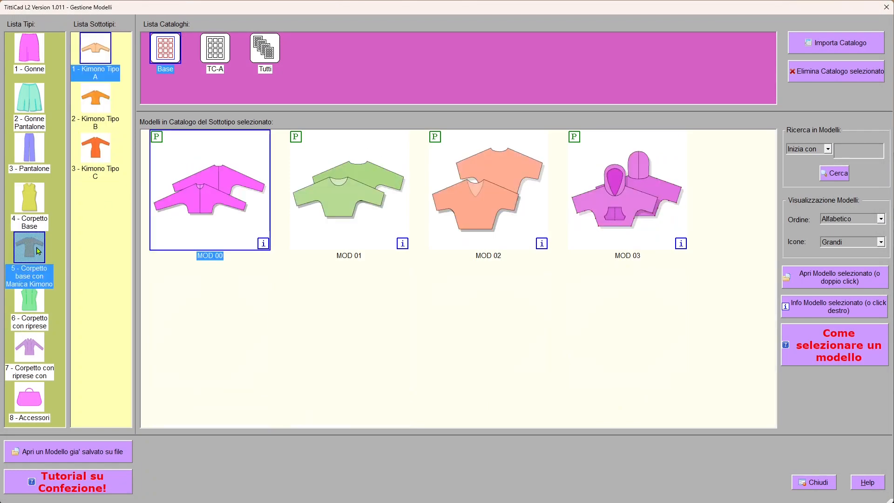
click(95, 99)
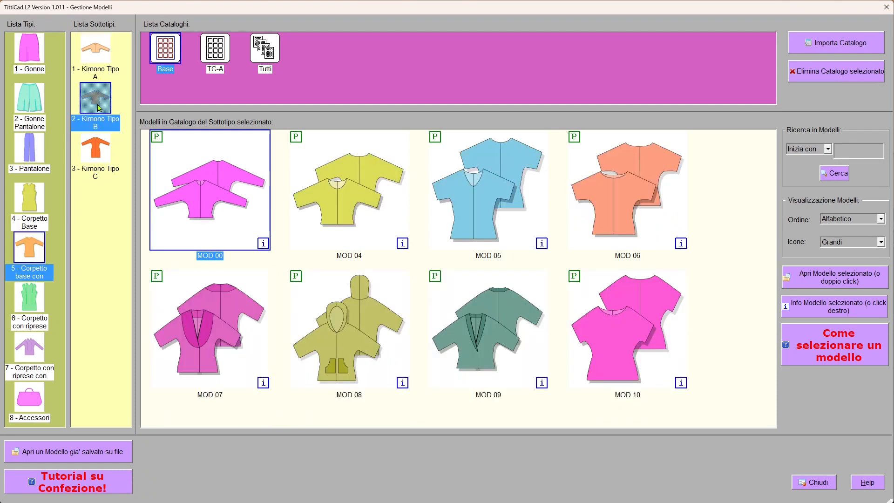
double_click(354, 344)
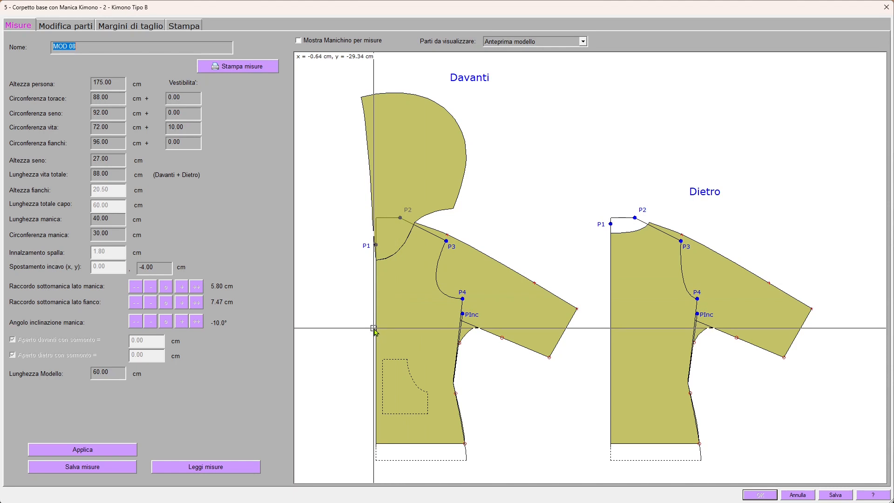
List the kimono model's original base parts and open DAVANTI for shape editing
click(81, 29)
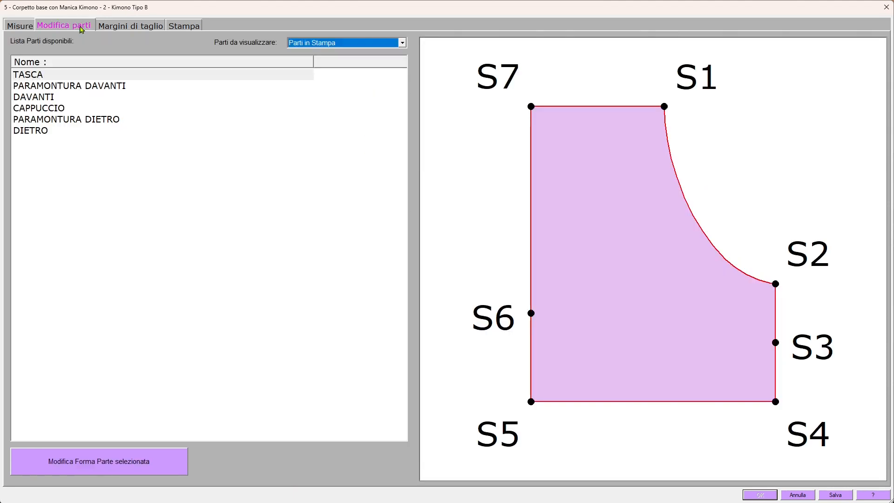
click(403, 43)
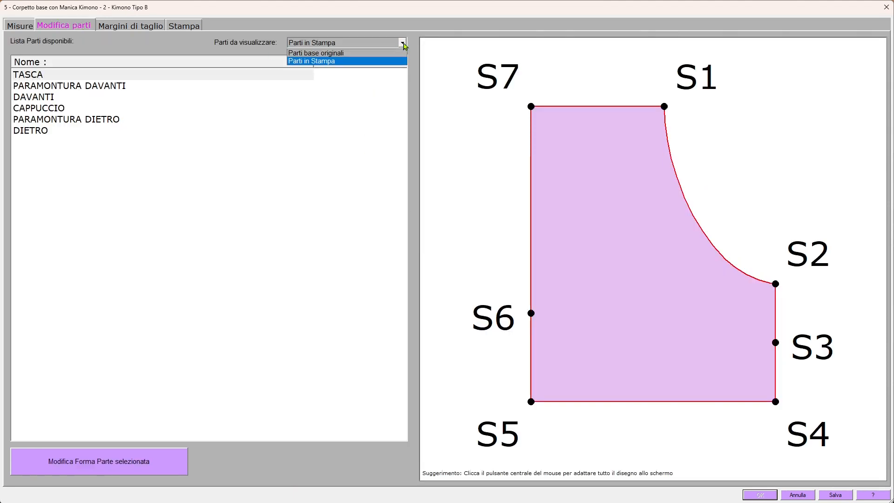
click(372, 54)
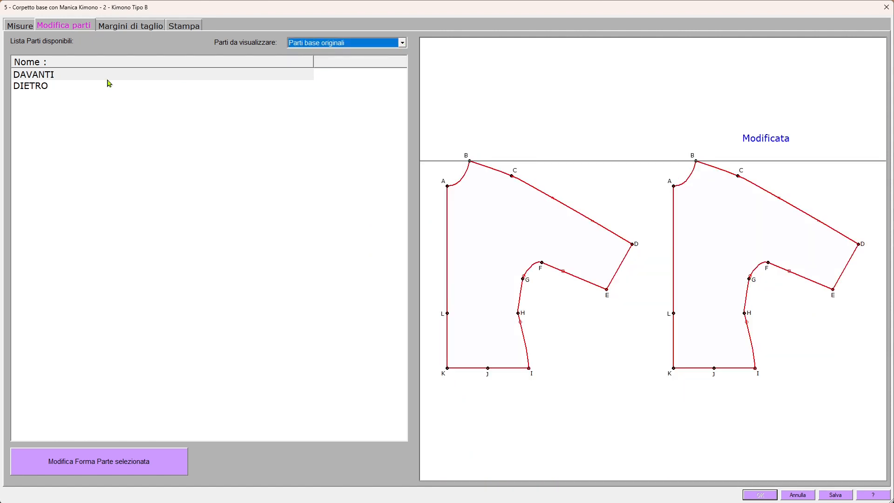
click(52, 77)
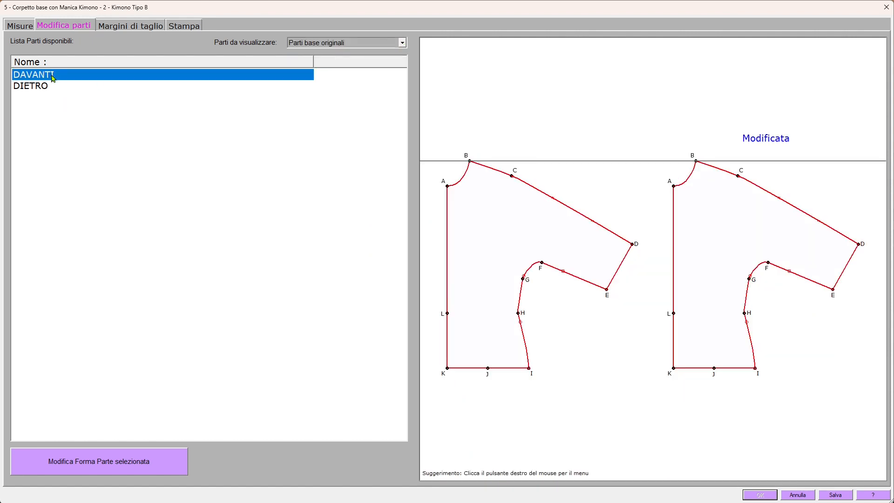
click(95, 466)
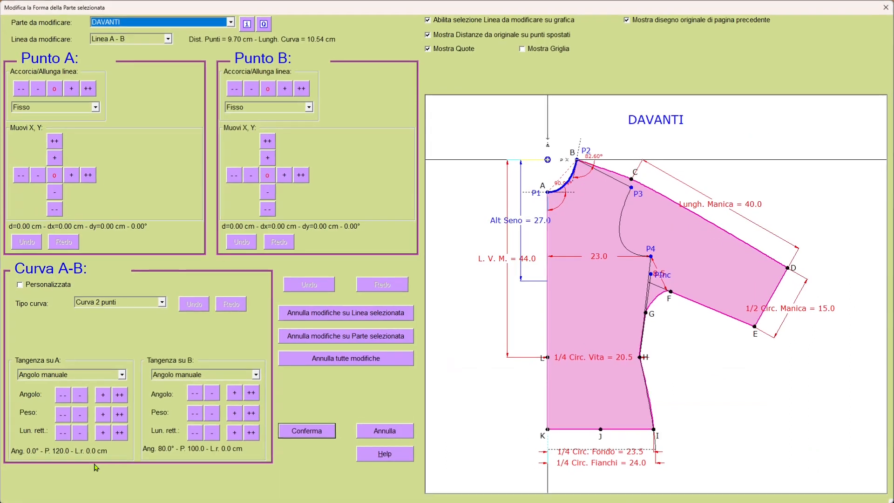
Lower neckline point A on line L-A of the kimono DAVANTI part by seven large increments and confirm the shape
click(548, 245)
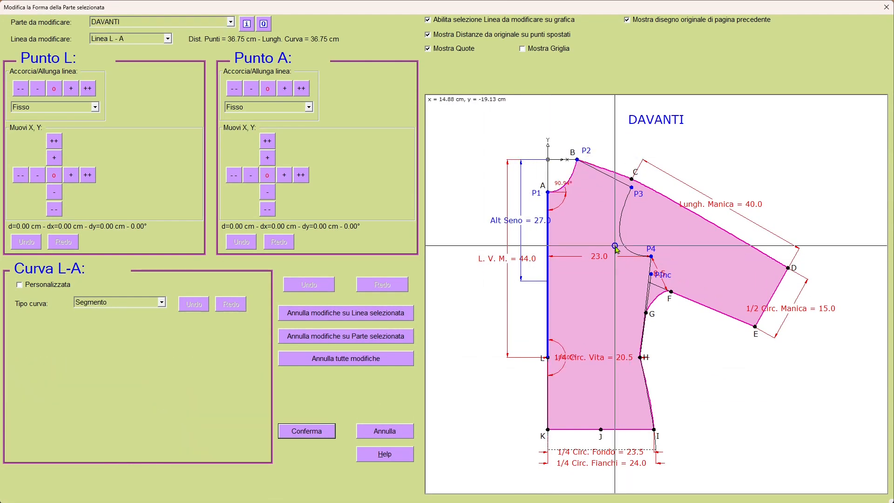
click(268, 209)
click(267, 210)
click(268, 209)
click(268, 210)
click(268, 210)
click(268, 209)
click(268, 210)
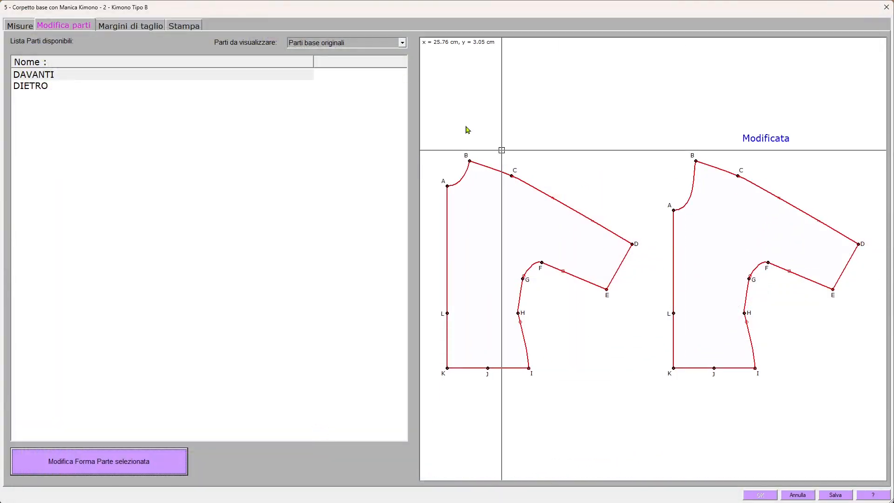
Display the kimono model's parts for printing and check the DAVANTI, PARAMONTURA DAVANTI and CAPPUCCIO pieces
click(403, 42)
click(351, 62)
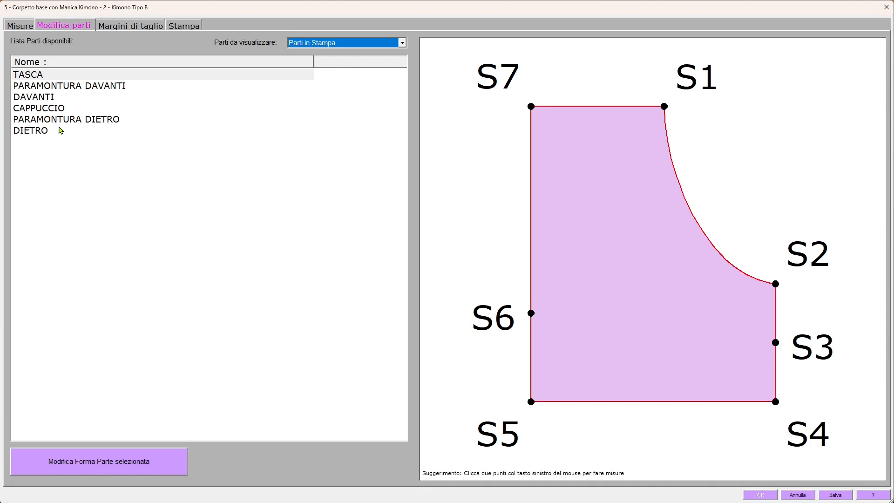
click(51, 99)
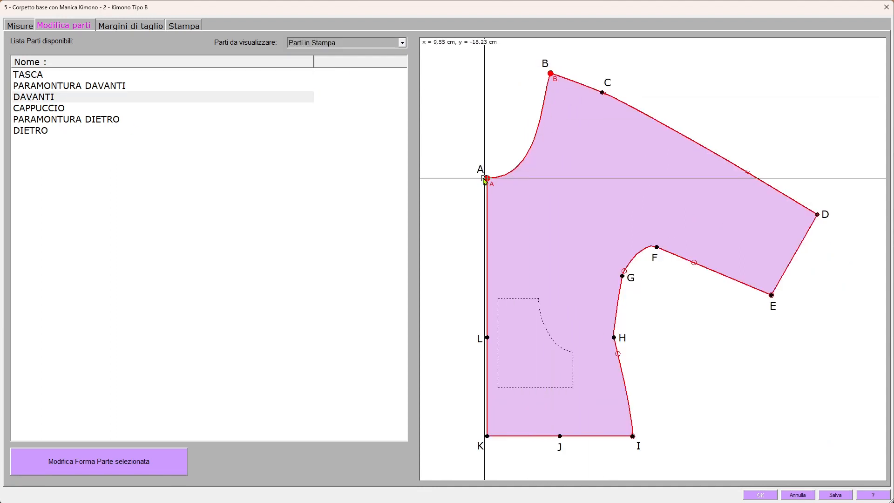
click(119, 89)
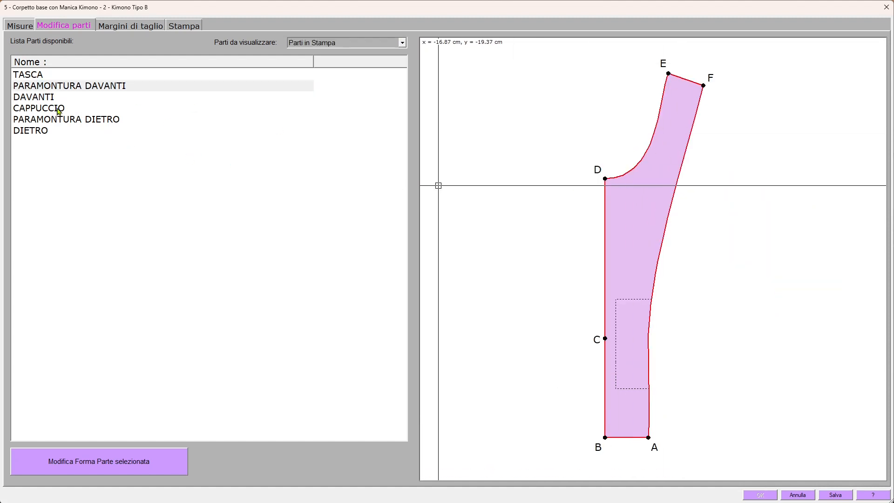
click(59, 111)
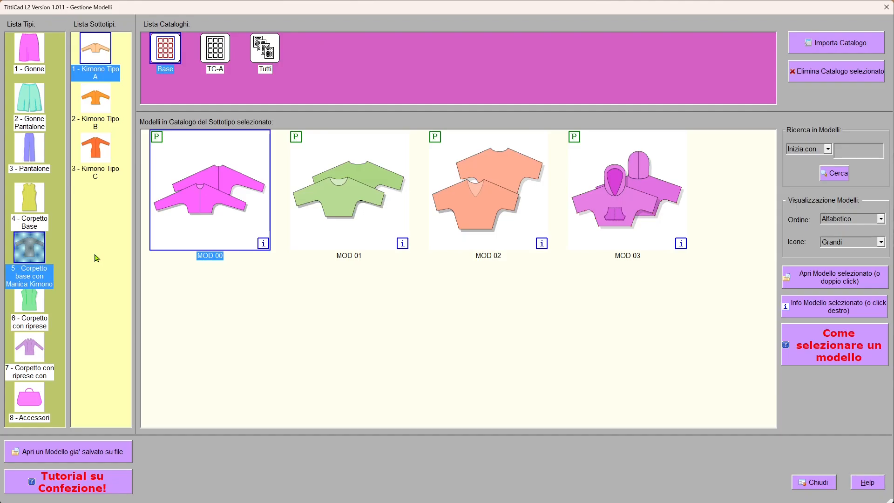
Open MOD 03 from the Corpetto con riprese type, subtype 3 - Corpetto con Riprese Tipo C
click(33, 307)
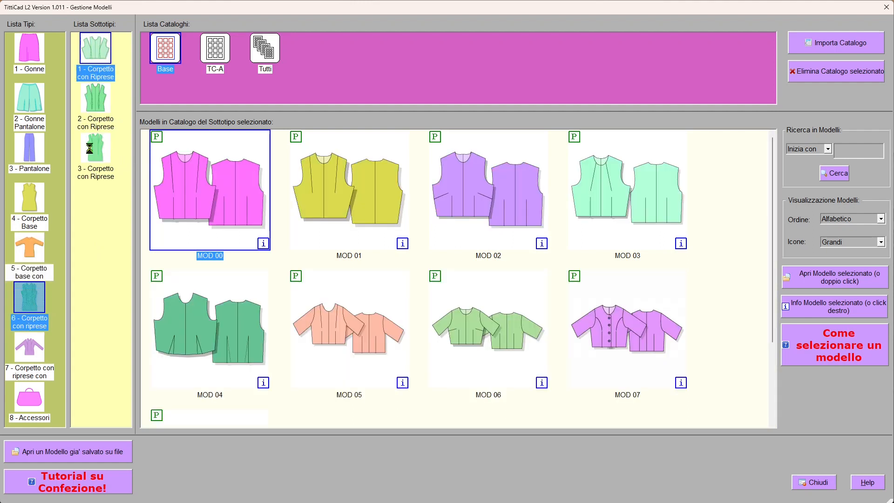
click(93, 153)
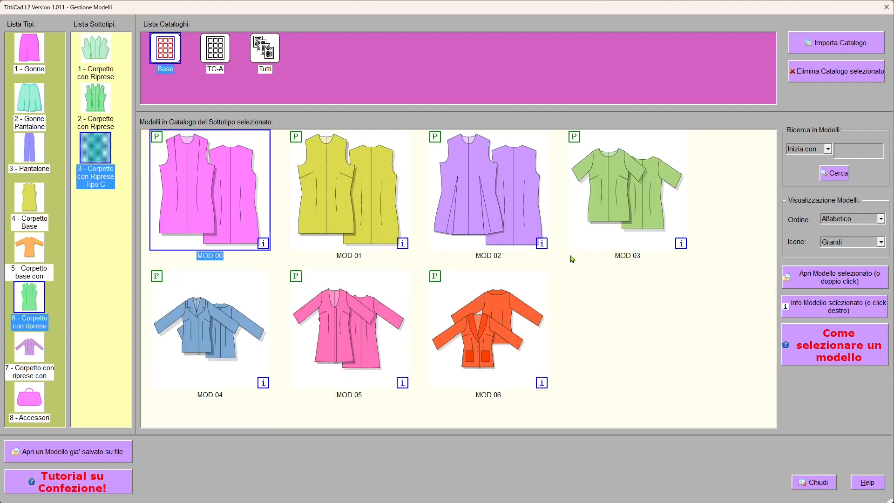
double_click(632, 186)
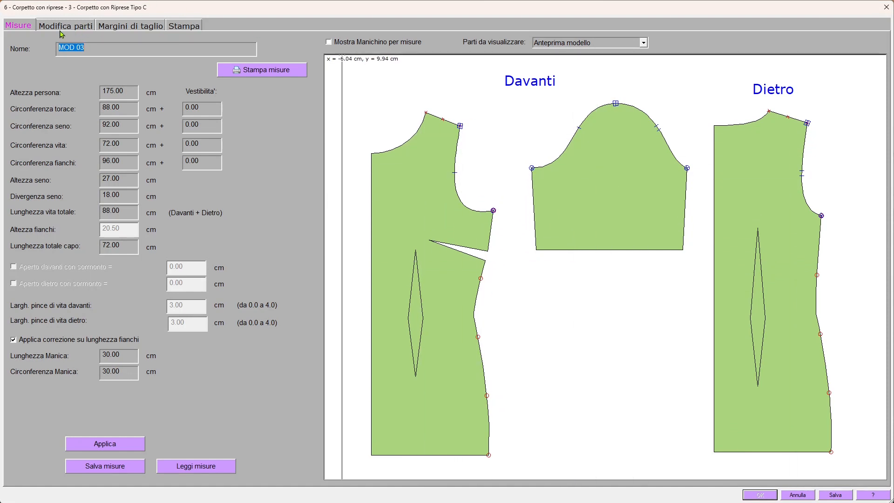
List the bodice model's original base parts and open DAVANTI for shape editing
click(88, 29)
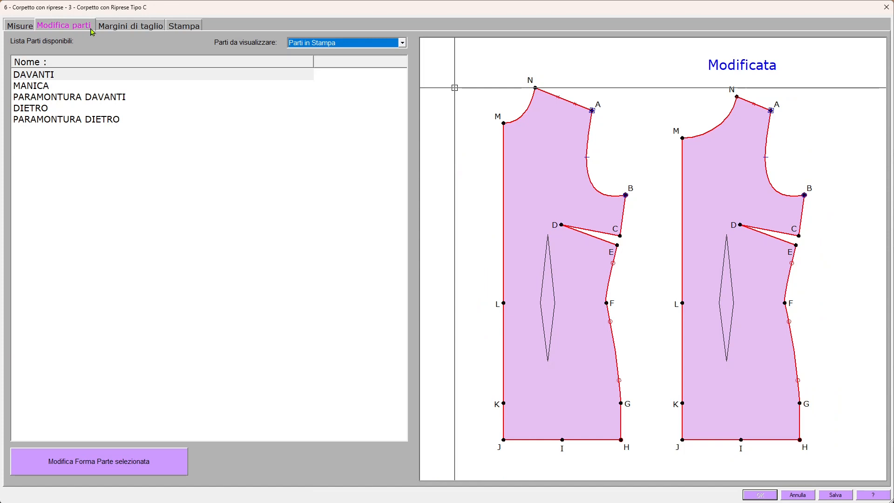
click(66, 76)
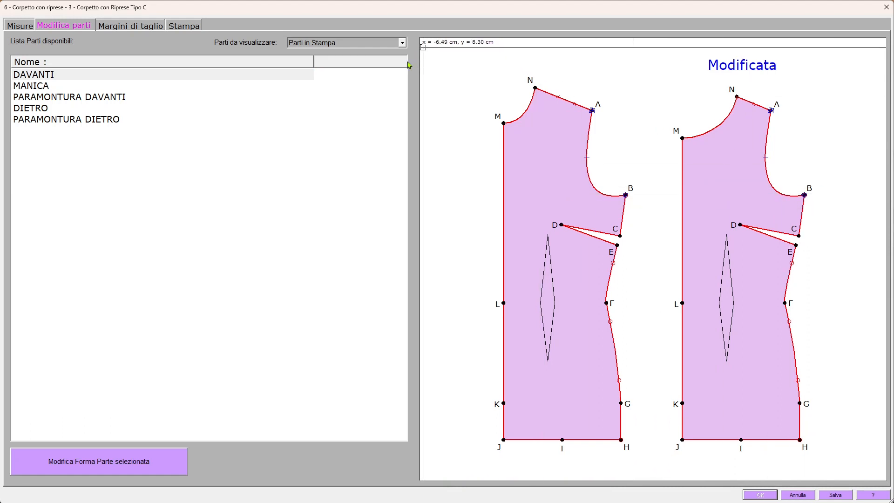
click(402, 43)
click(348, 55)
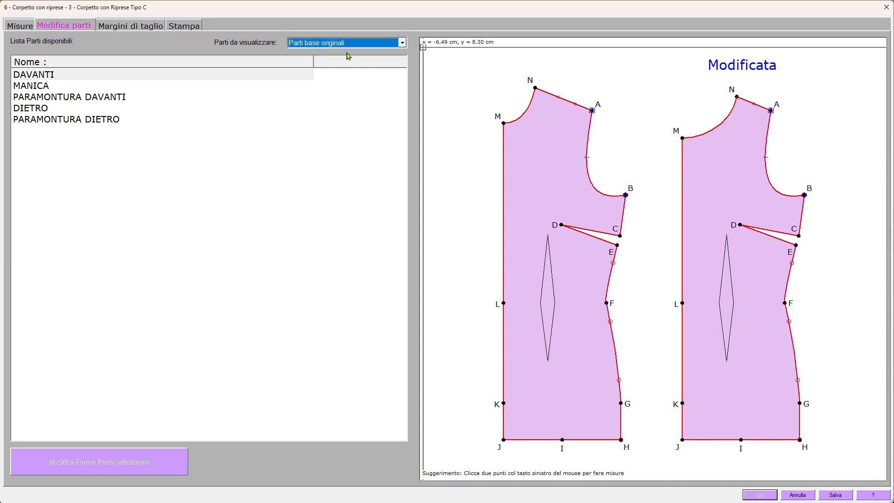
click(71, 78)
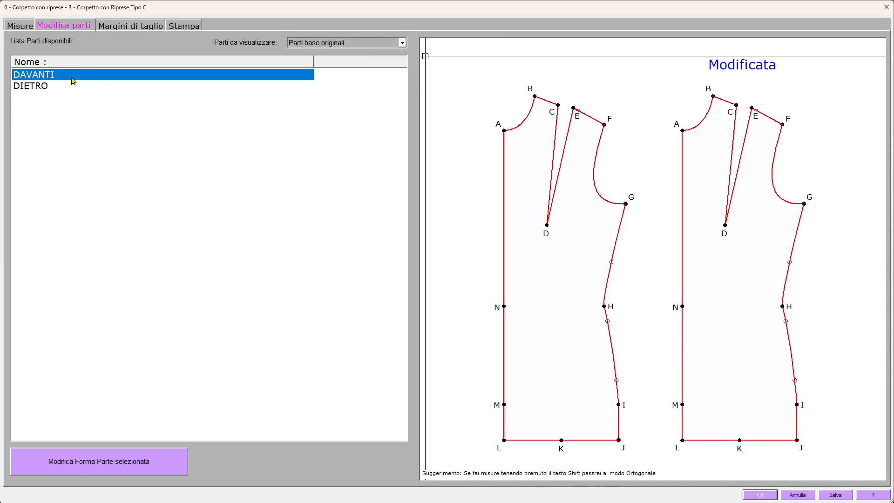
click(117, 467)
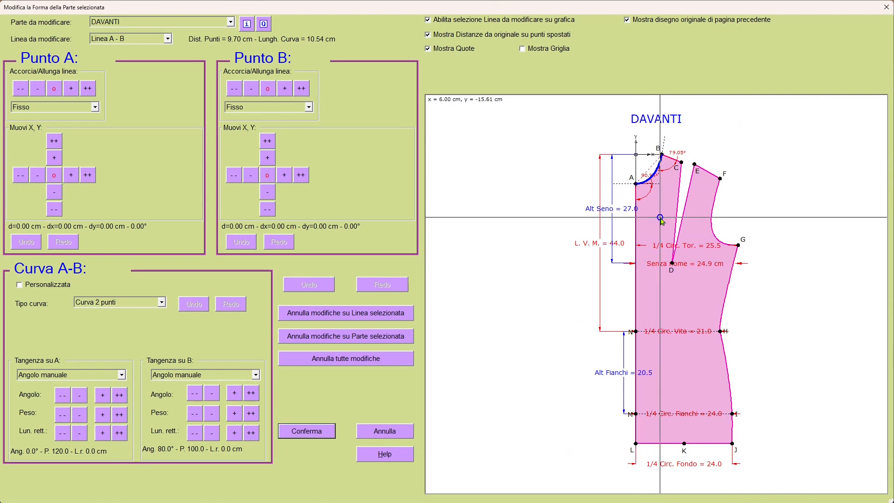
Lower neckline point A on line N-A of the base DAVANTI part by 10 cm and confirm the shape
click(637, 222)
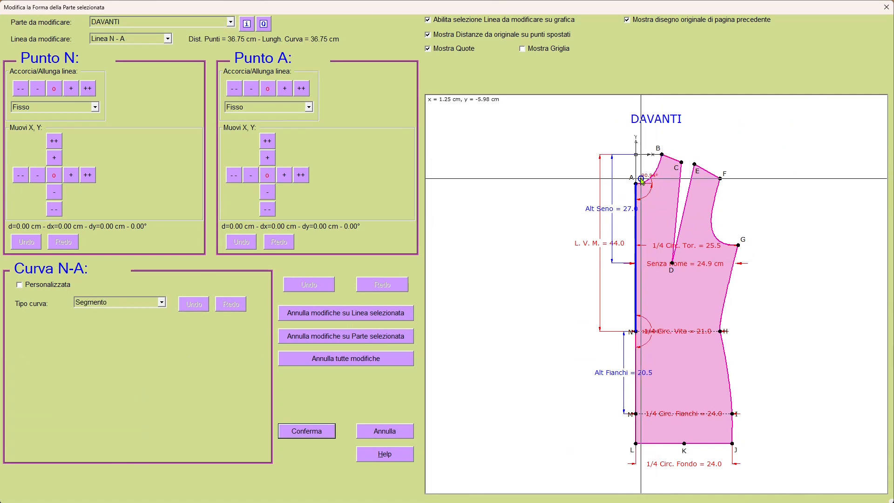
click(268, 210)
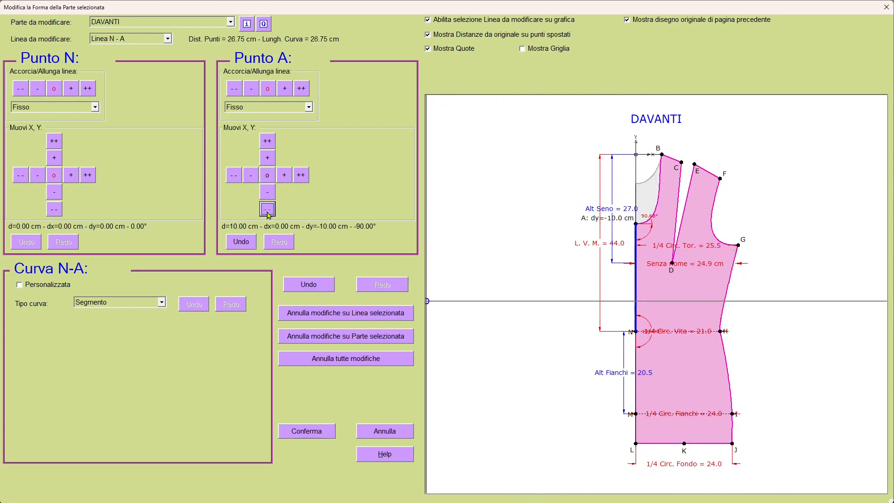
click(319, 435)
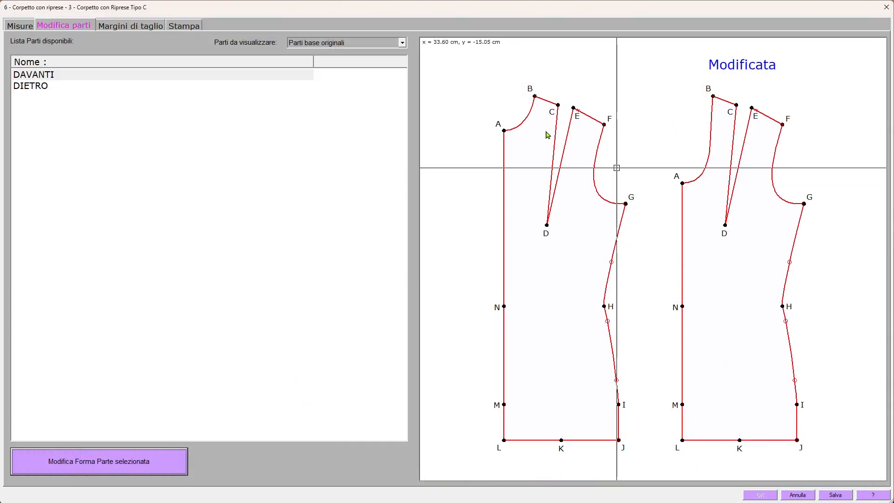
Compare the model's parts for printing with its original base parts, checking the printed DAVANTI and MANICA pieces
click(403, 43)
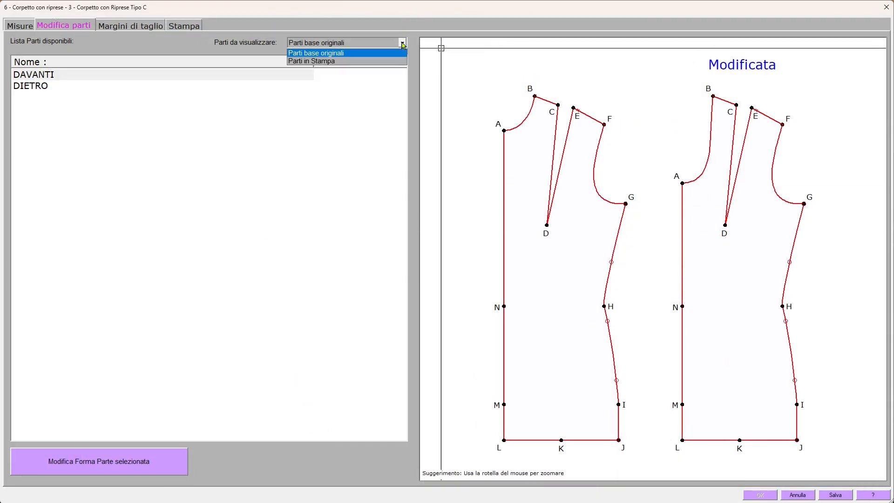
click(345, 62)
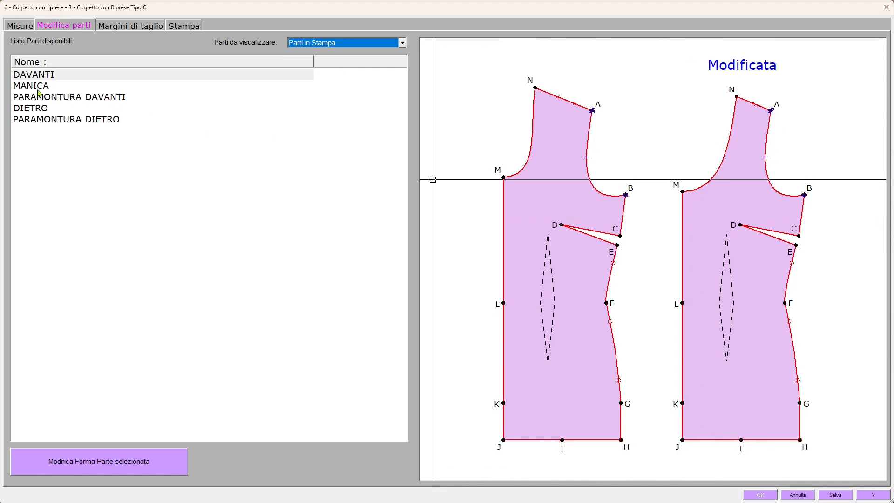
click(41, 87)
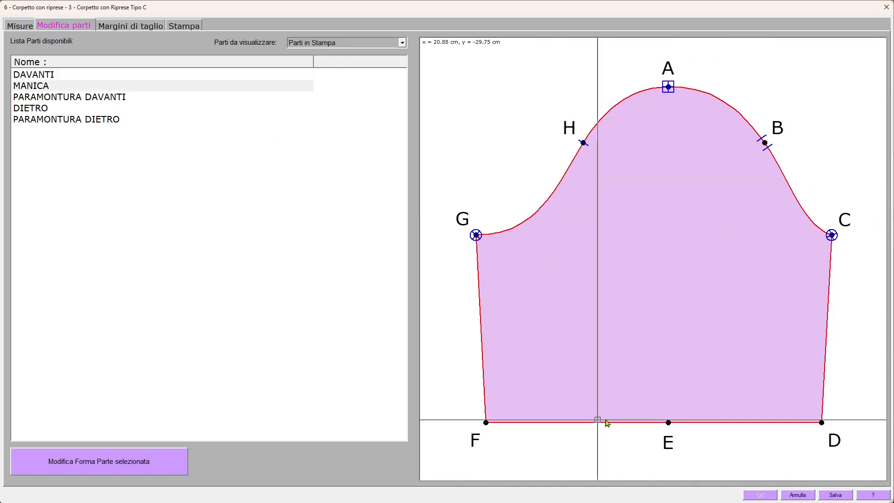
click(402, 43)
click(359, 55)
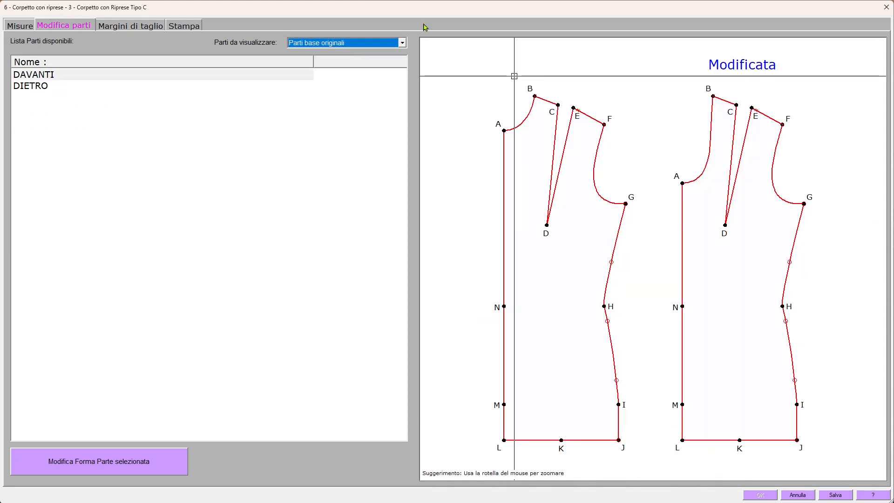
click(403, 43)
click(356, 64)
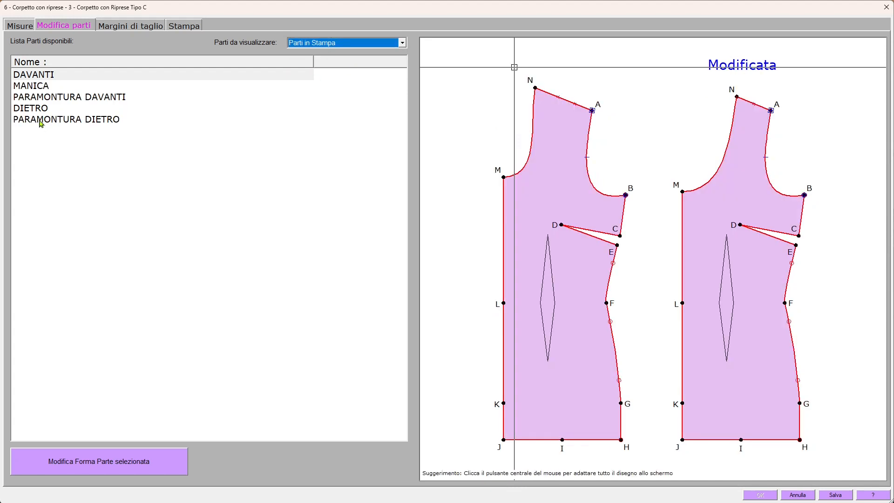
Open the printed MANICA part for shape editing and move hem point D outward 5 cm and up 4 cm
click(41, 88)
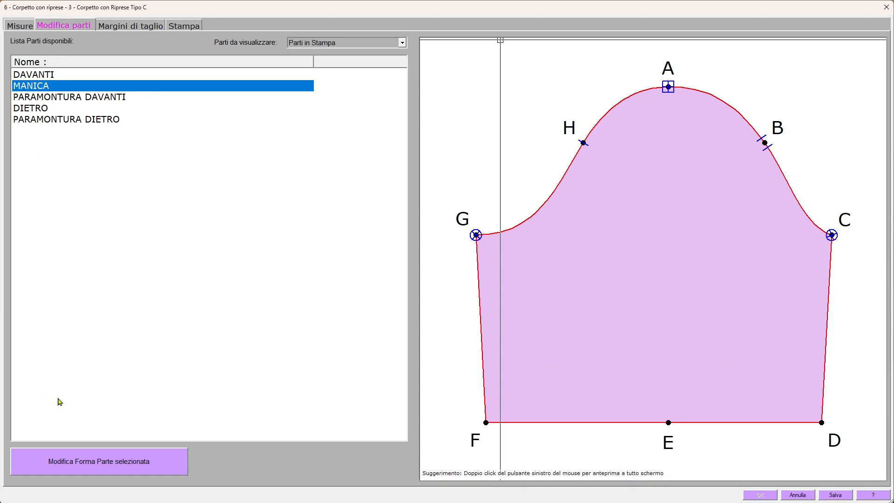
click(116, 473)
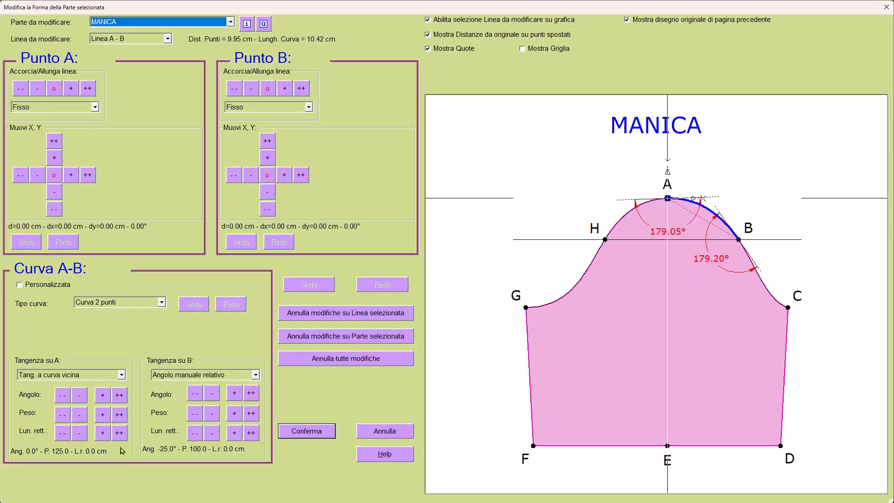
click(733, 448)
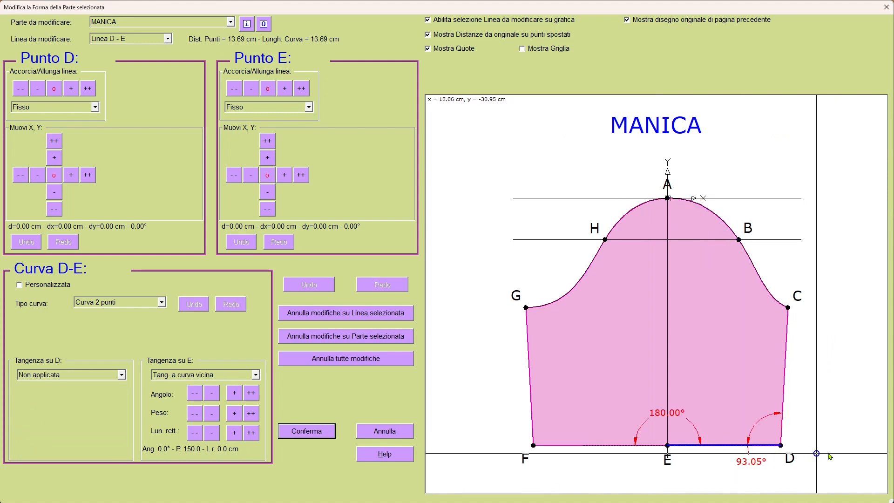
click(87, 176)
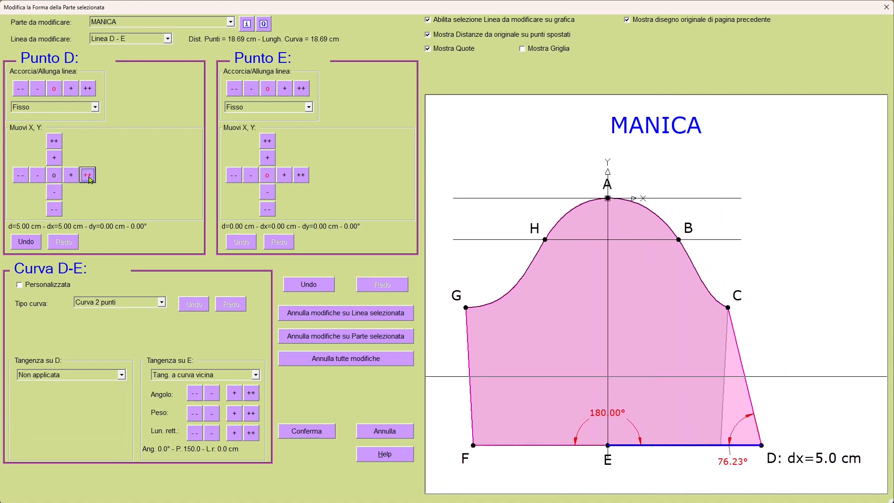
click(55, 142)
click(55, 142)
click(55, 142)
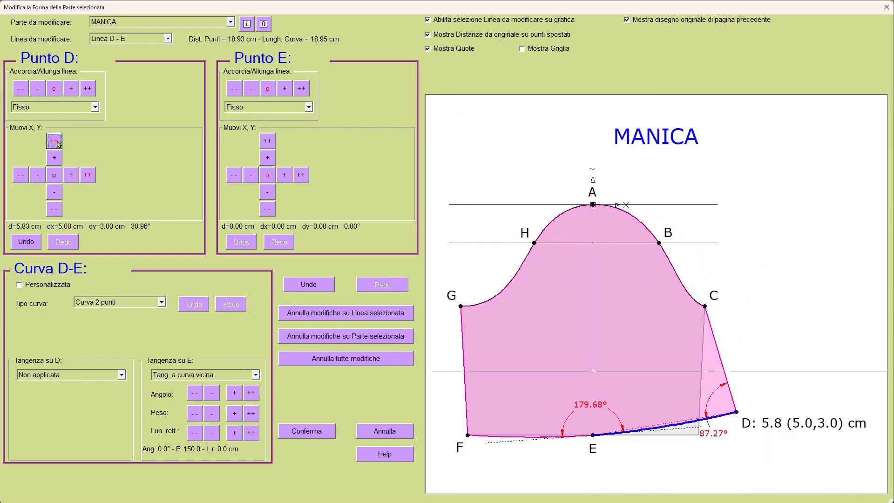
click(55, 141)
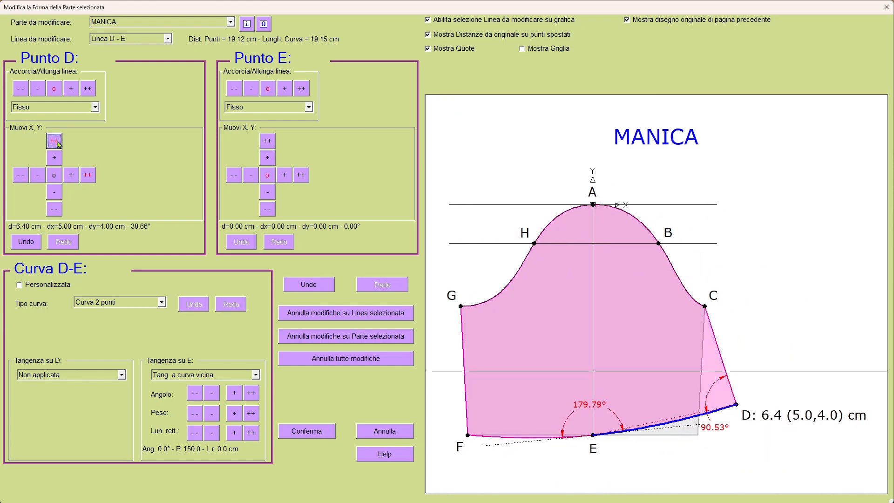
Move sleeve hem point F on line F-G outward 5 cm and up 4 cm, and confirm the MANICA shape
click(465, 387)
click(20, 176)
click(20, 175)
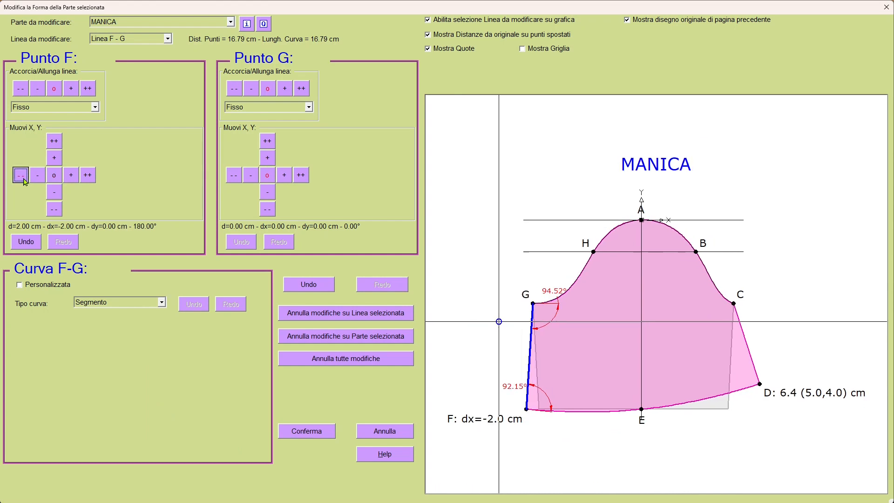
click(20, 175)
click(20, 176)
click(20, 176)
click(54, 141)
click(54, 141)
click(54, 141)
click(54, 141)
click(55, 141)
click(55, 208)
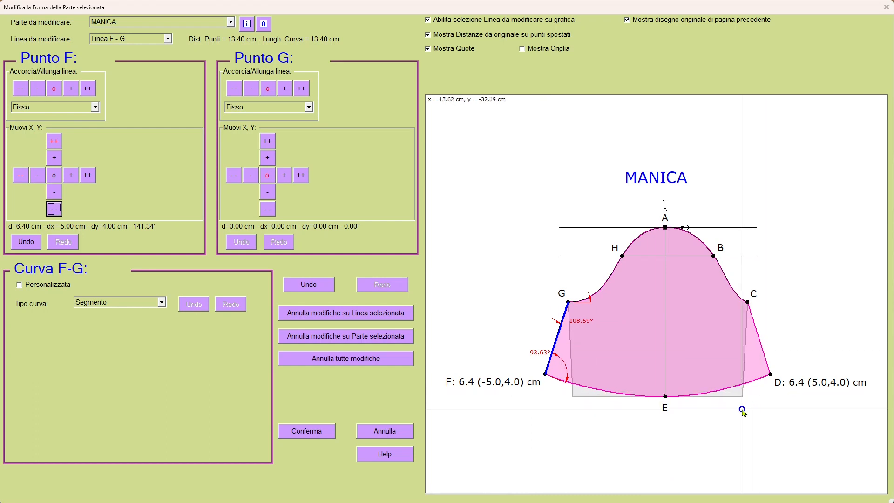
click(316, 442)
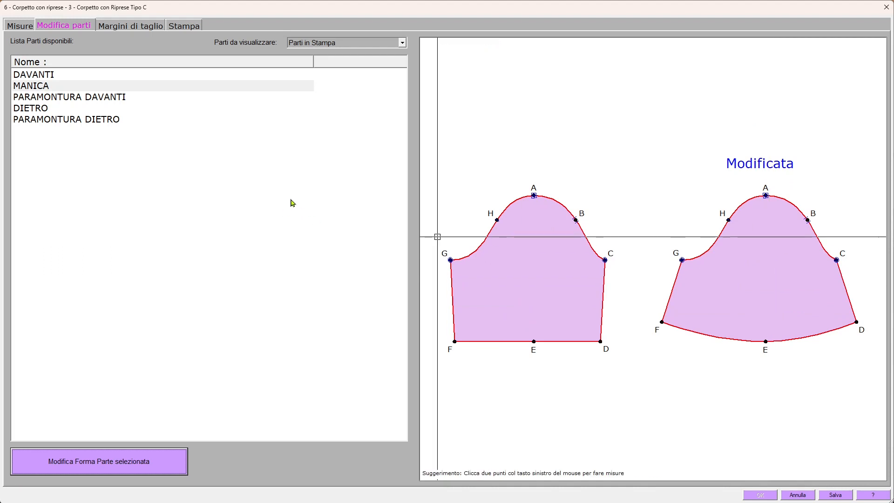
Check the original base parts list again, return to the parts for printing and display the MANICA piece
click(403, 44)
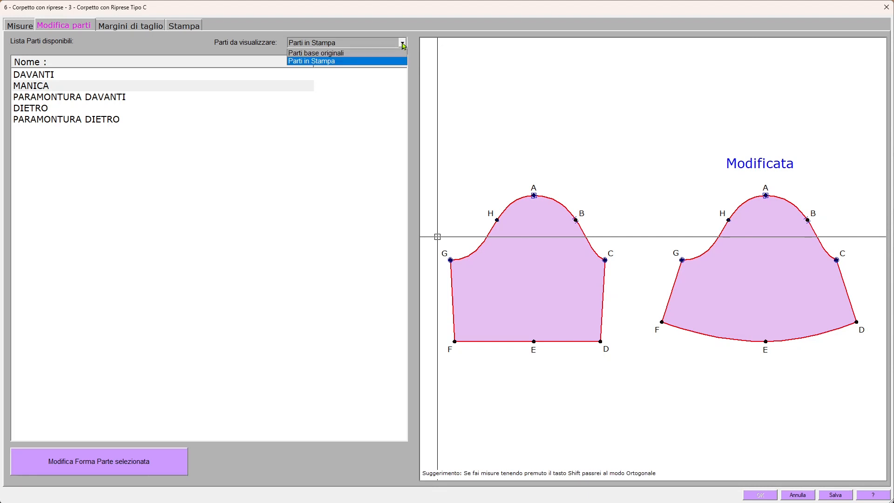
click(349, 55)
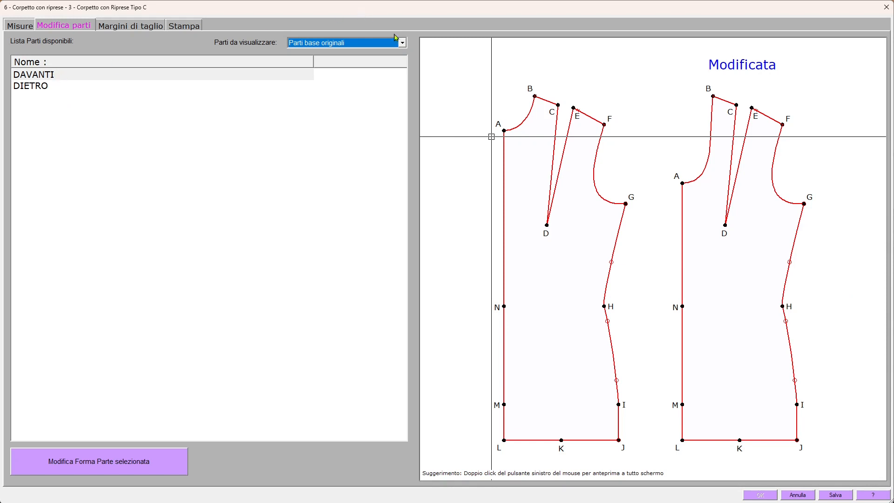
click(401, 43)
click(350, 62)
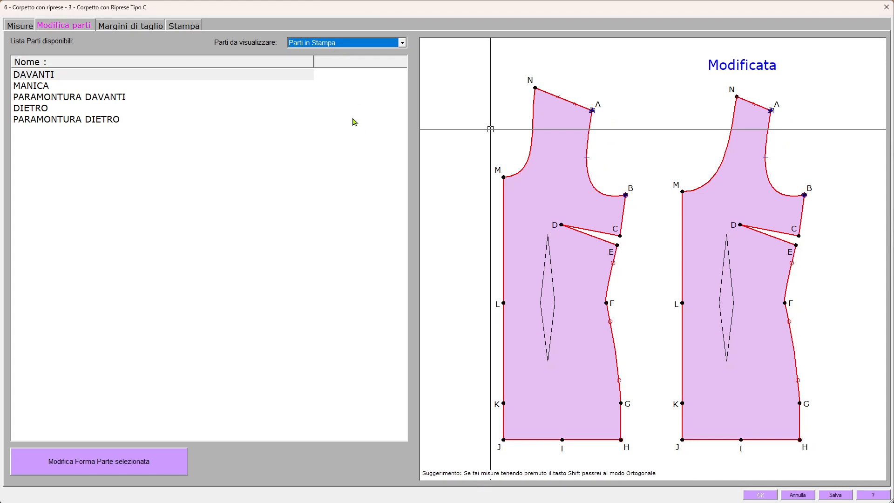
click(45, 88)
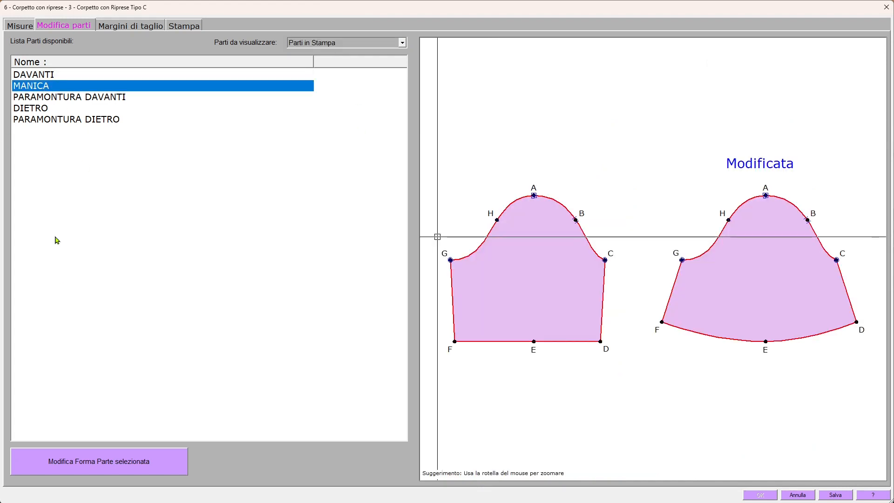